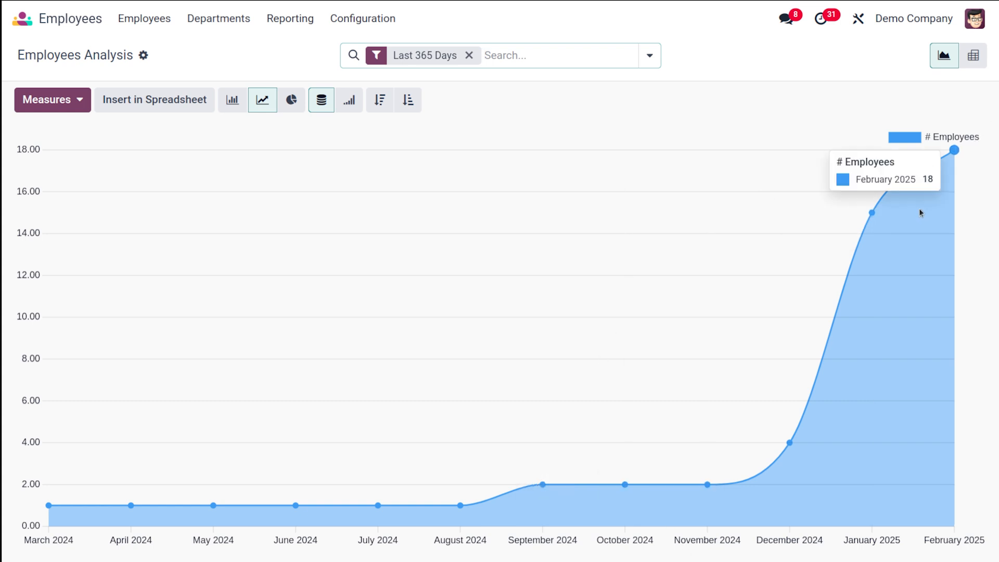
Step: Chart the # New Employees, Annual Employee Budget and Duration Contract measures one after another, and return the chart to # Employees
click(52, 106)
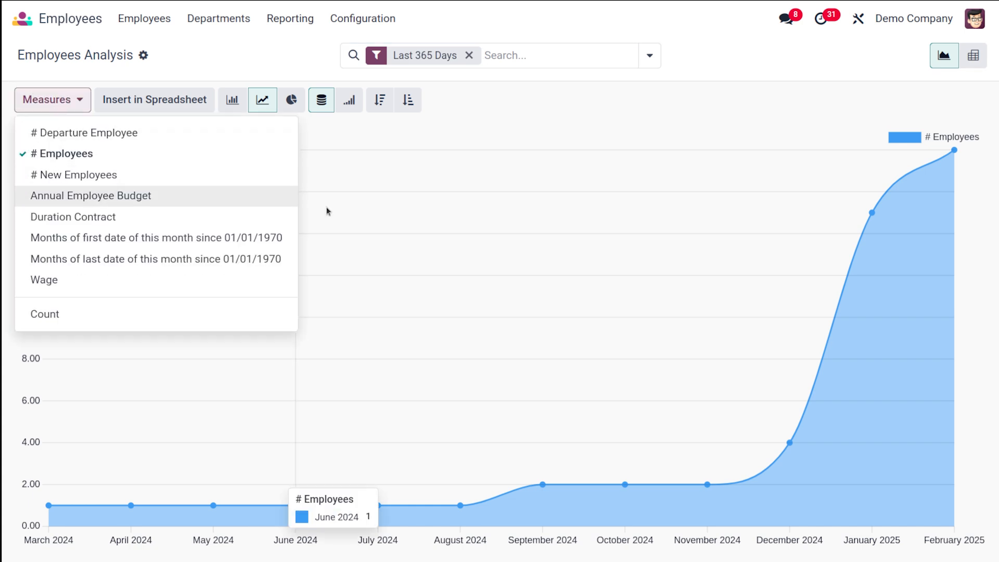
click(439, 152)
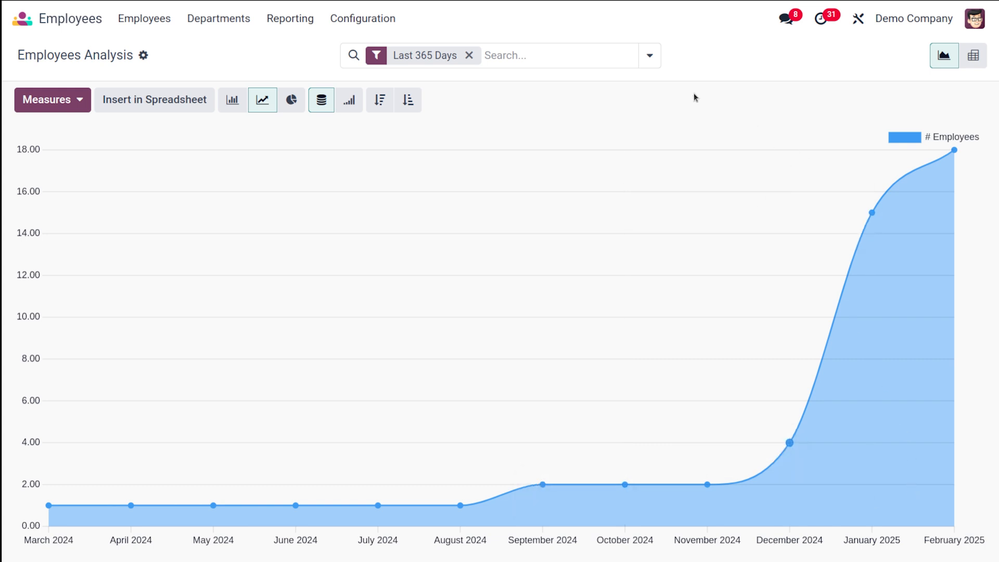
click(45, 99)
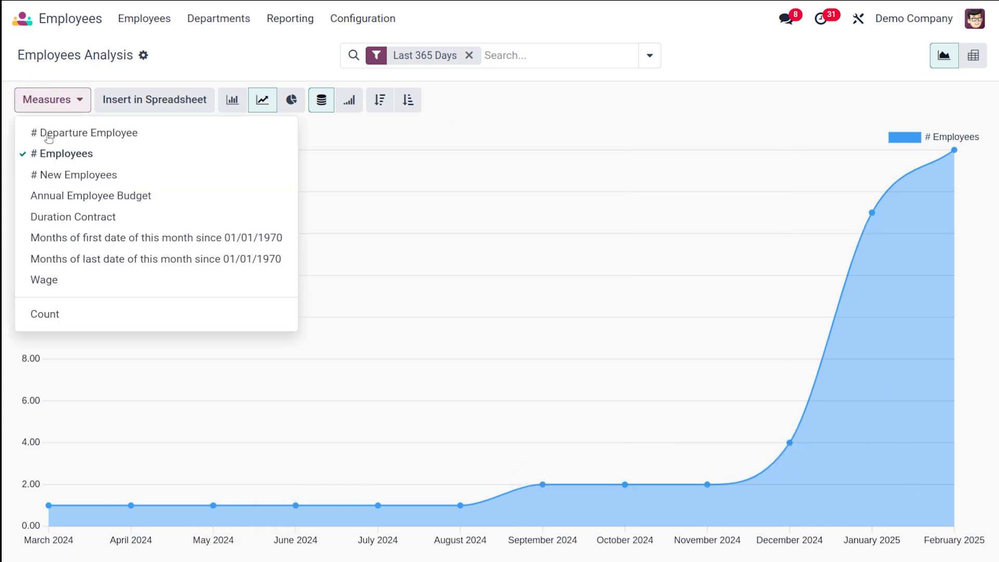
click(61, 186)
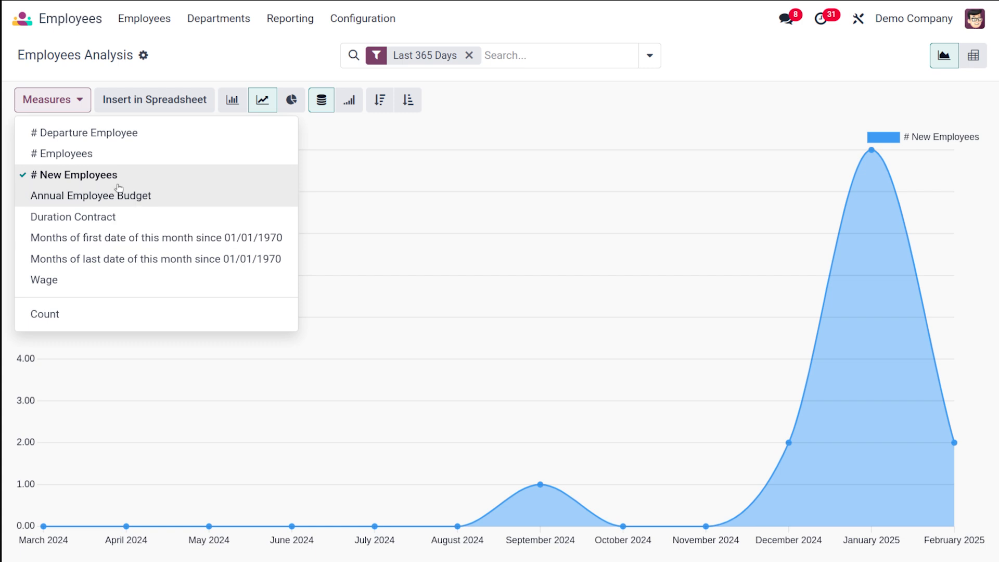
click(86, 196)
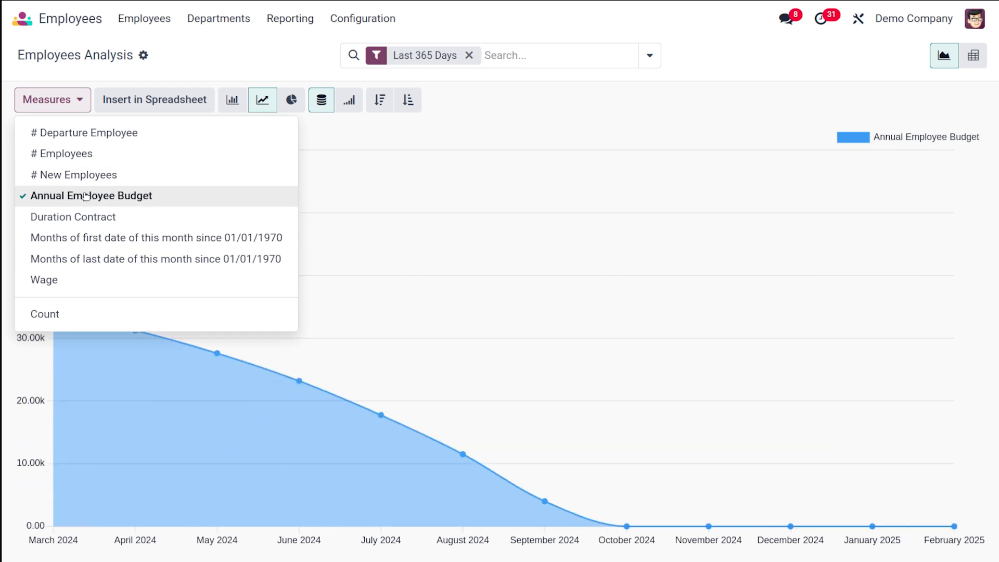
click(107, 223)
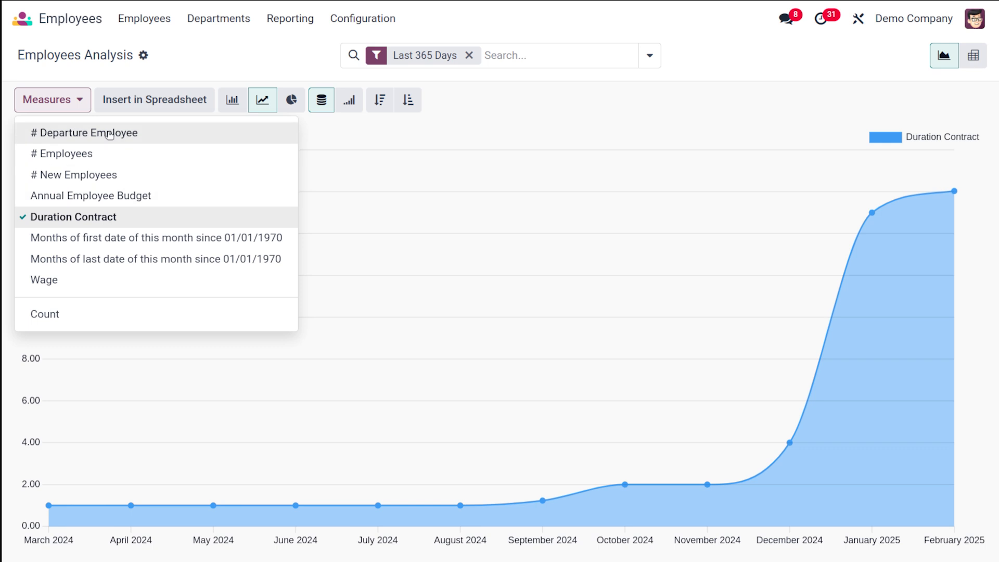
click(93, 153)
click(372, 152)
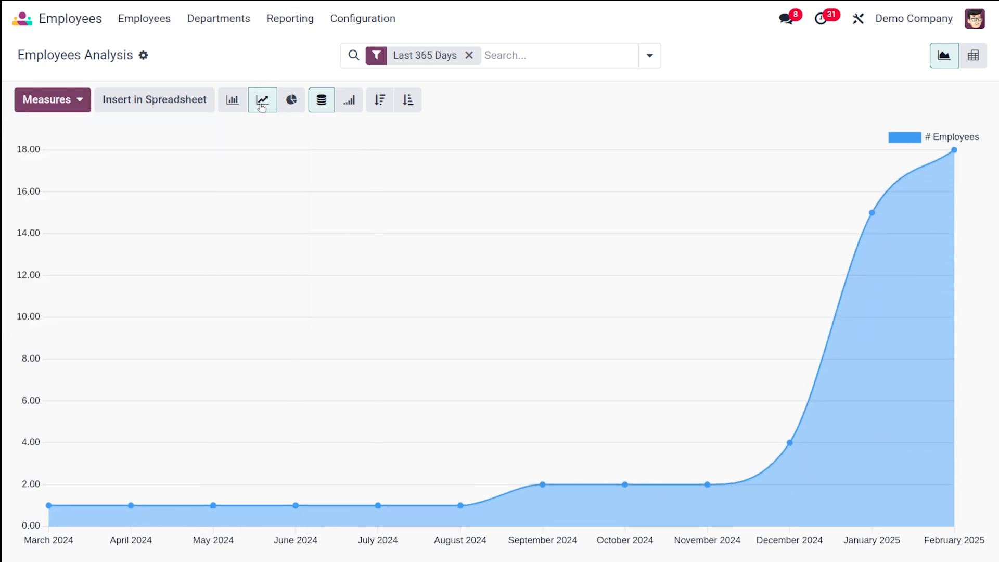
Step: Show the # Employees measure as a bar chart and as a pie chart
click(232, 100)
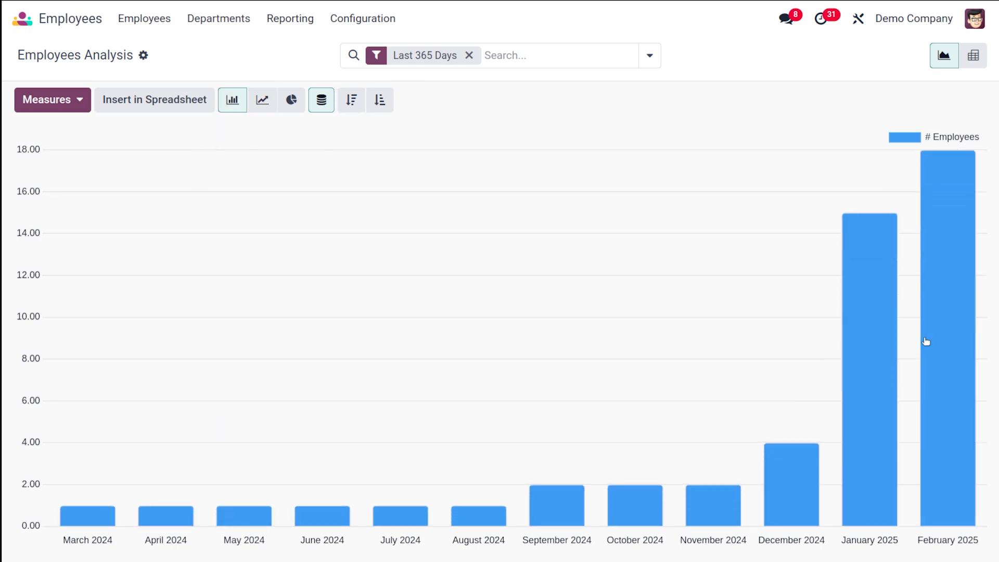
mouse_move(948, 351)
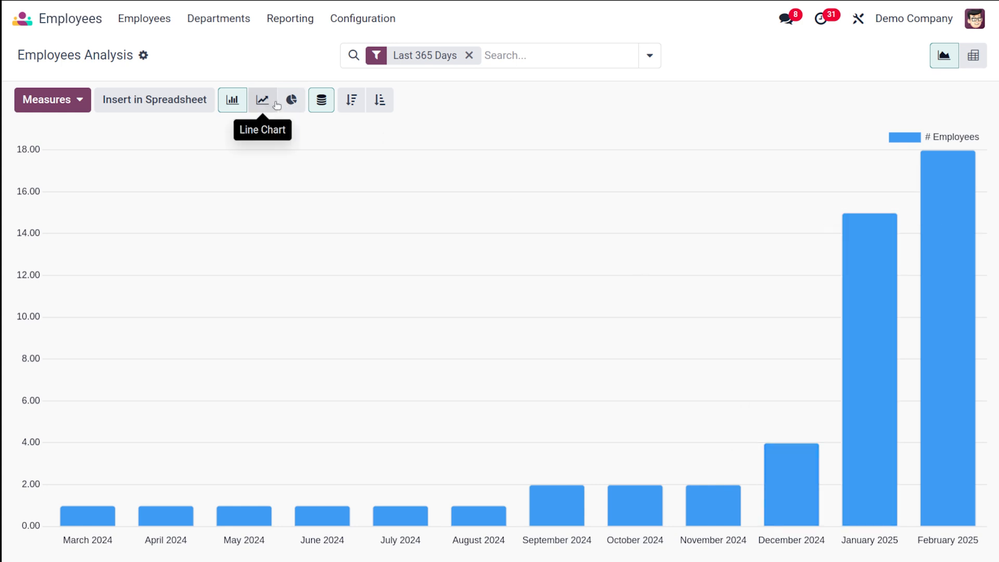
click(291, 102)
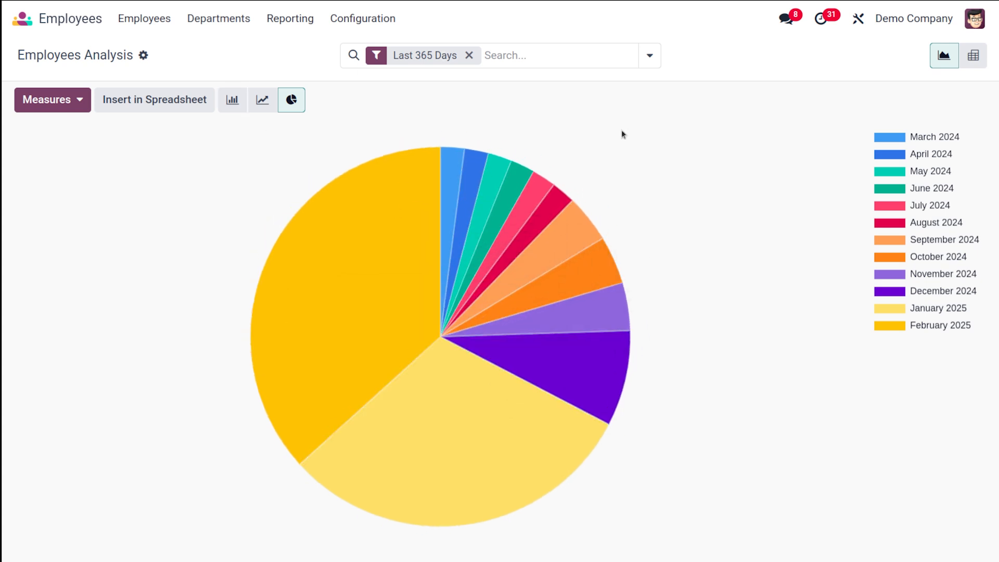
Step: Switch the Employees Analysis report to the pivot table and review its department and employee rows
click(979, 55)
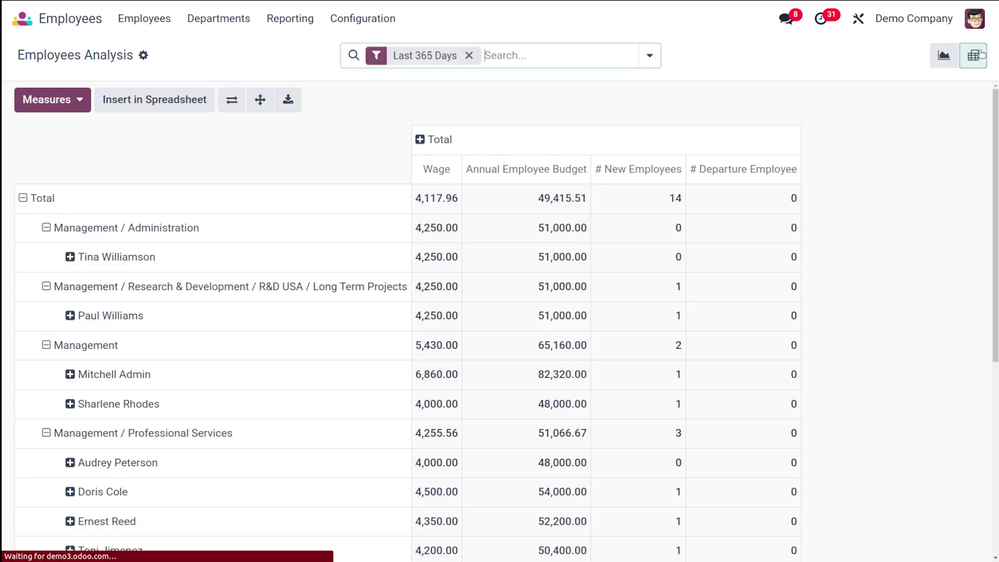
scroll(587, 147, down, 5)
scroll(588, 146, up, 5)
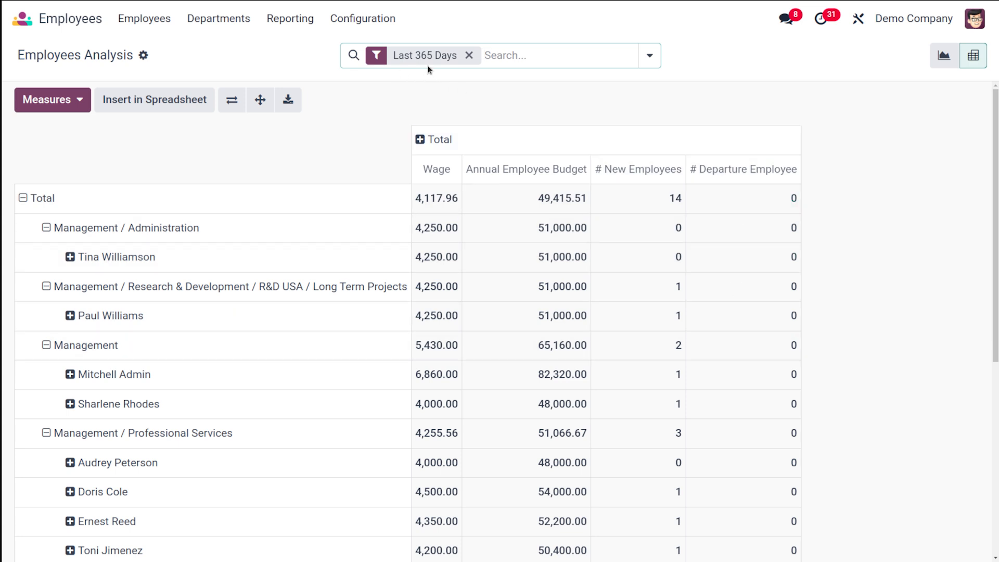
Step: Add the Duration Contract measure to the employee pivot table, remove it again and look over the rows
click(72, 99)
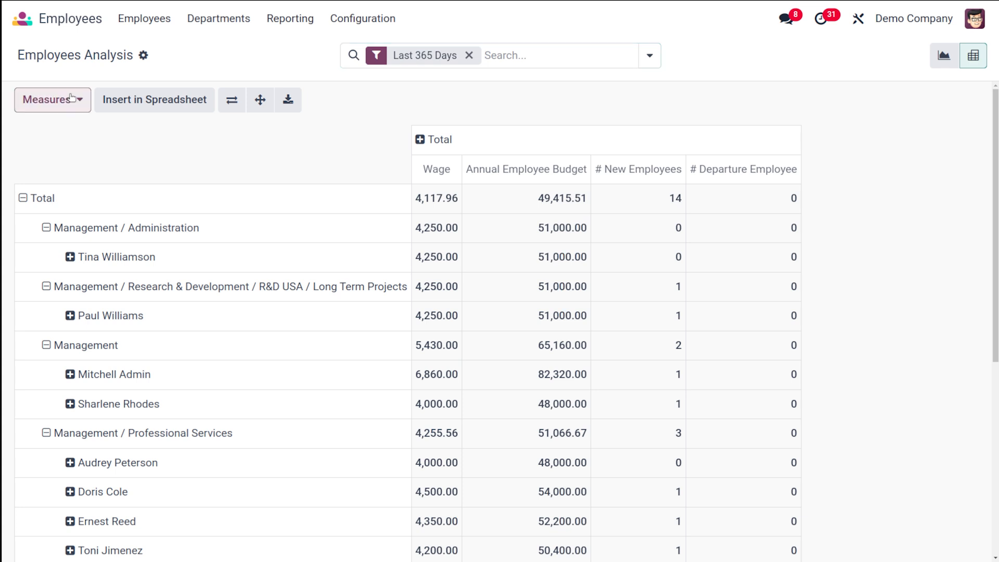
click(77, 195)
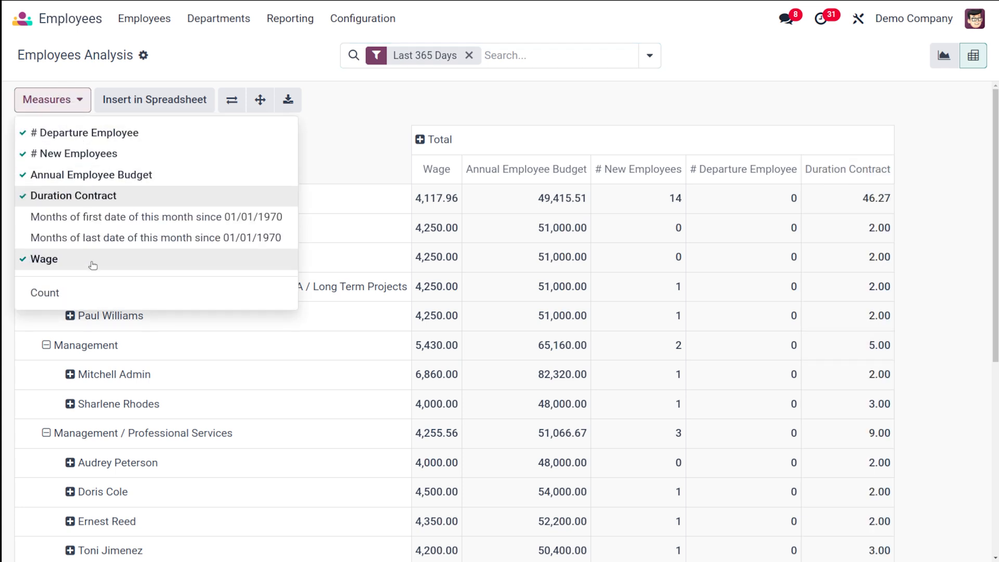
click(76, 199)
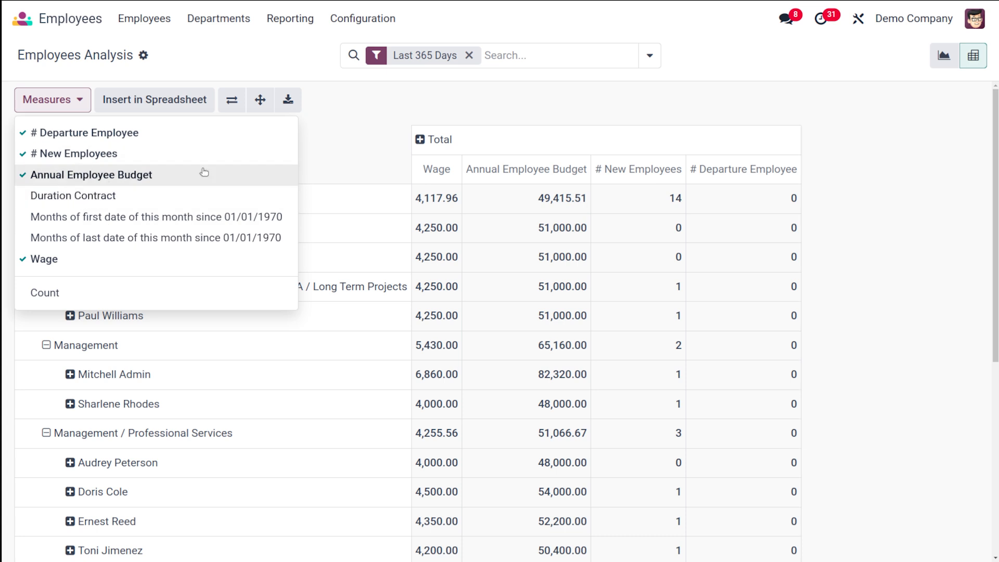
click(361, 147)
scroll(640, 183, down, 5)
scroll(636, 179, up, 5)
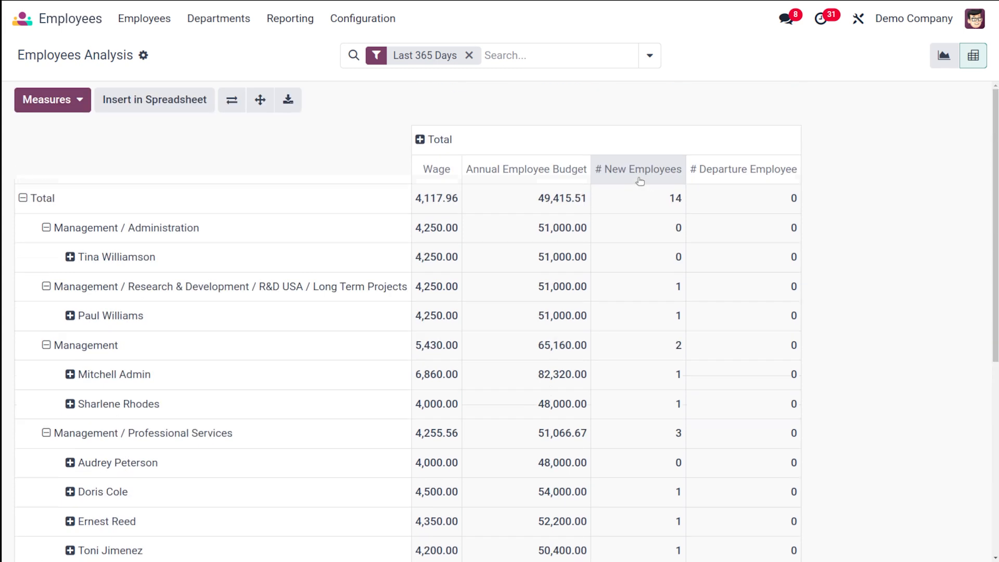
Step: Open the Skills report, expand the first employee's group to review the listed skills, and collapse it again
click(285, 21)
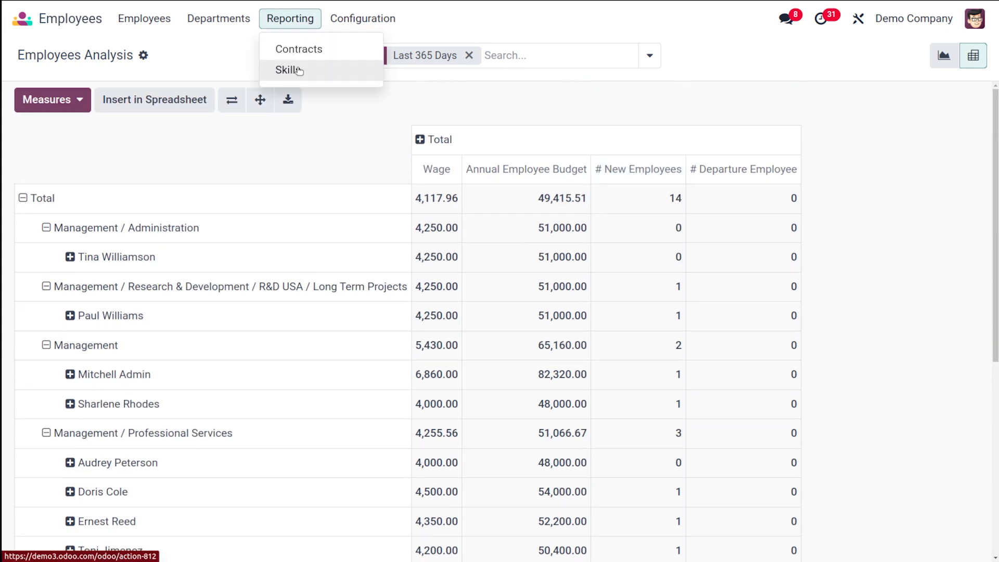
click(317, 120)
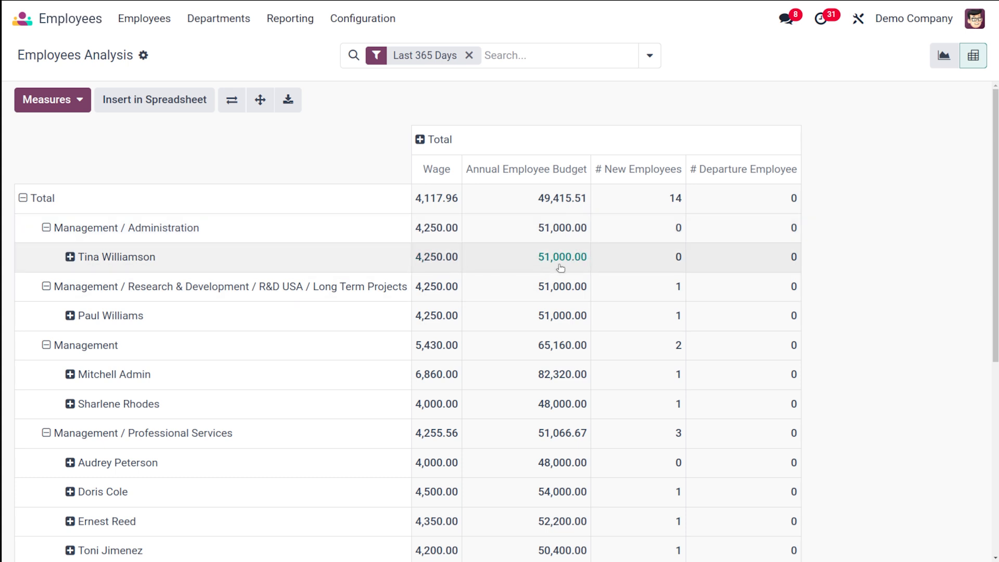
click(279, 17)
click(292, 69)
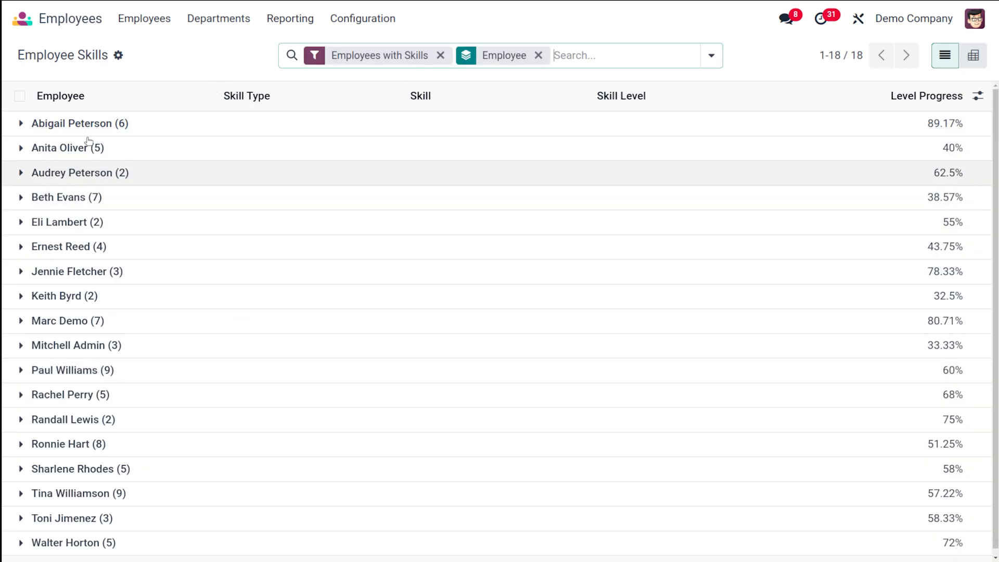
click(20, 124)
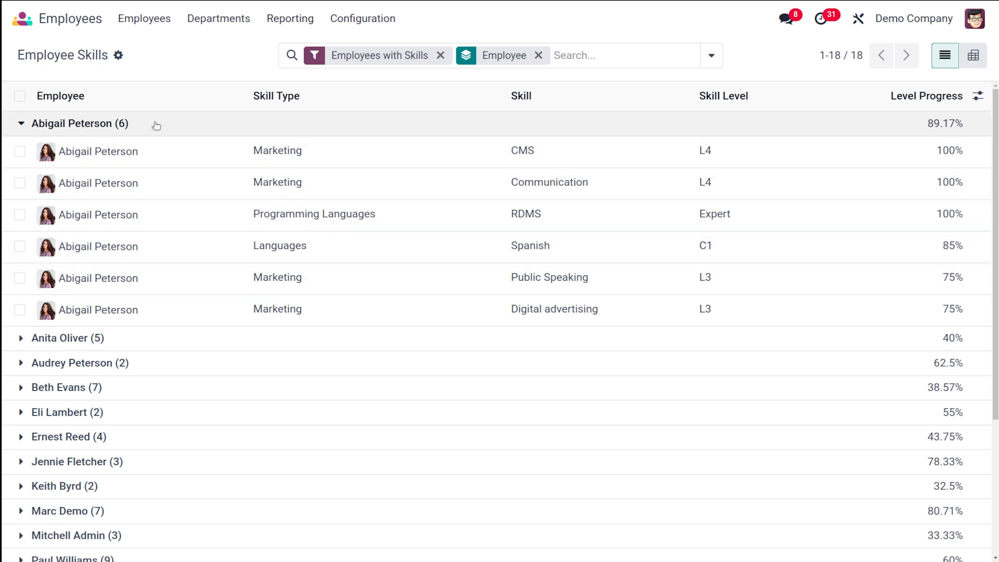
click(88, 121)
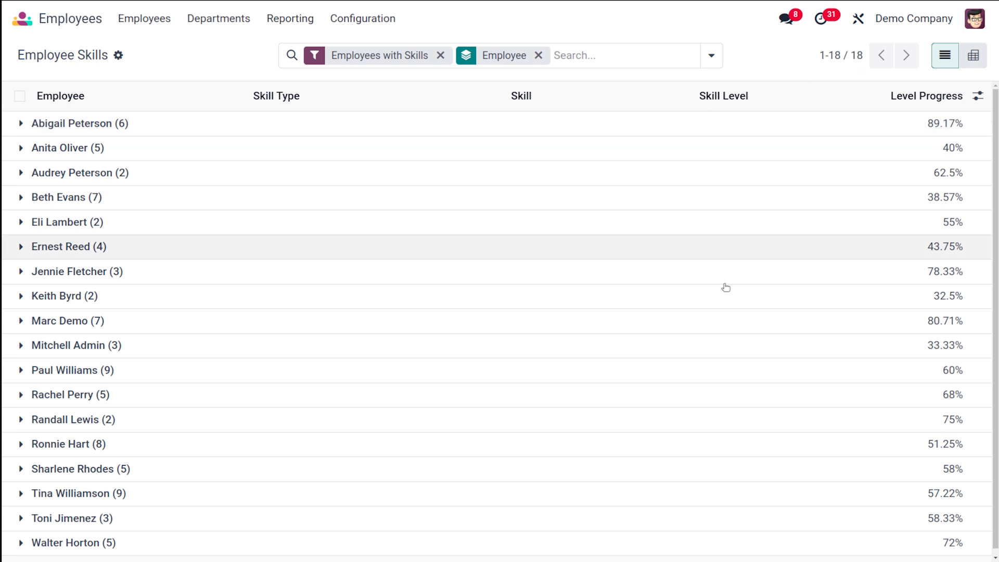
Step: Switch the Employee Skills report to the pivot table and collapse its column groups into Total
click(973, 55)
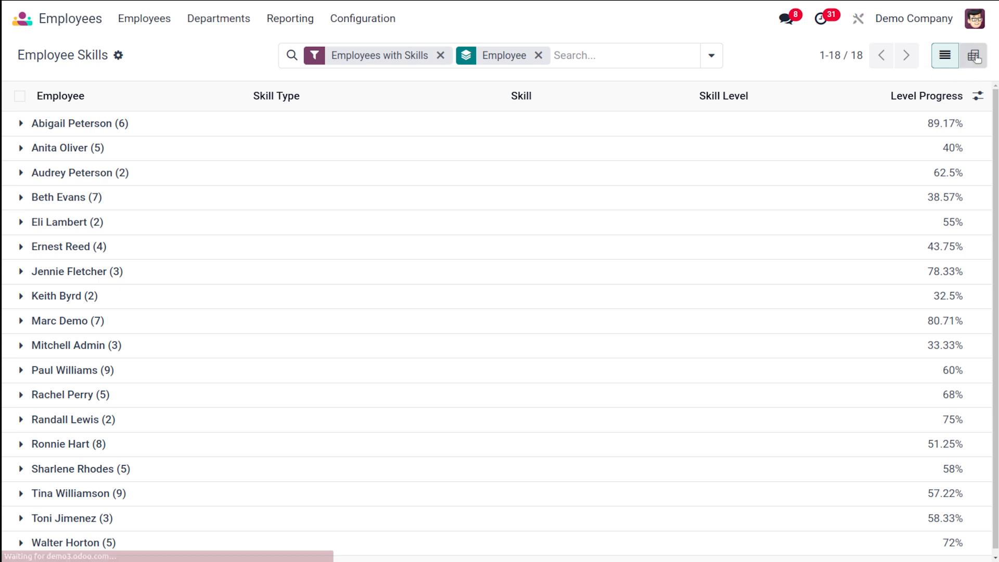
click(685, 187)
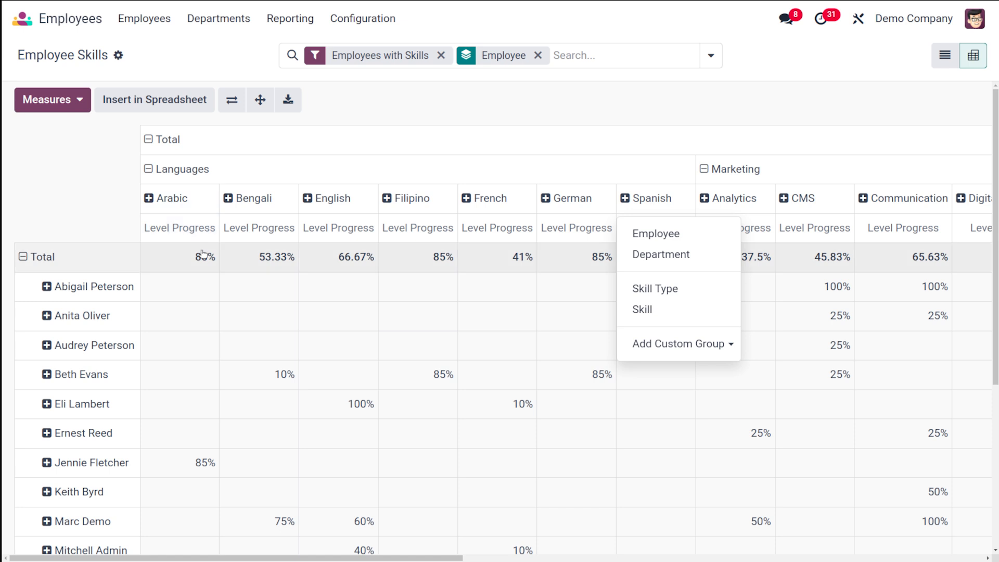
click(657, 137)
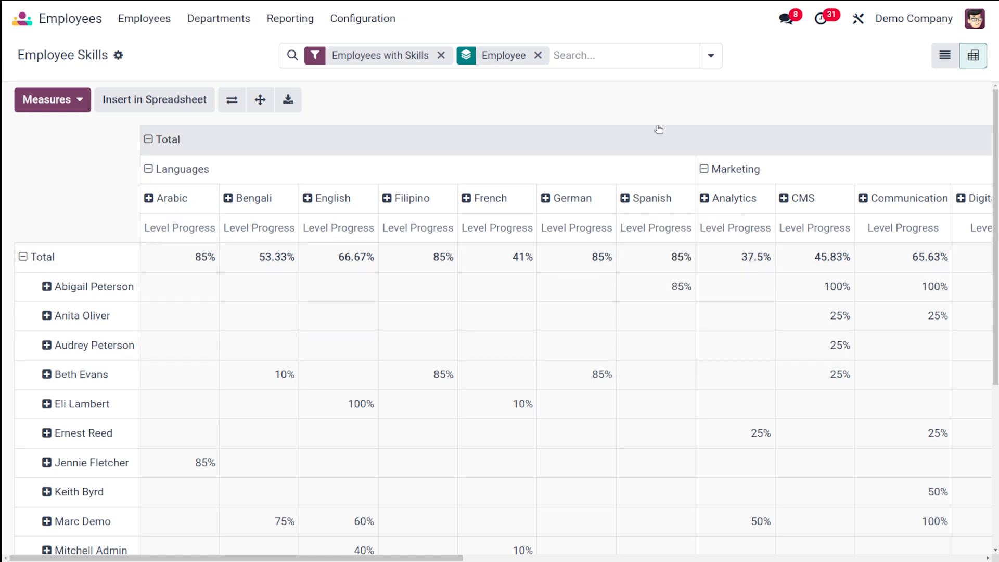
Step: Remove the Employee grouping and the Employees with Skills filter from the search, and flip the pivot axes back and forth
click(537, 54)
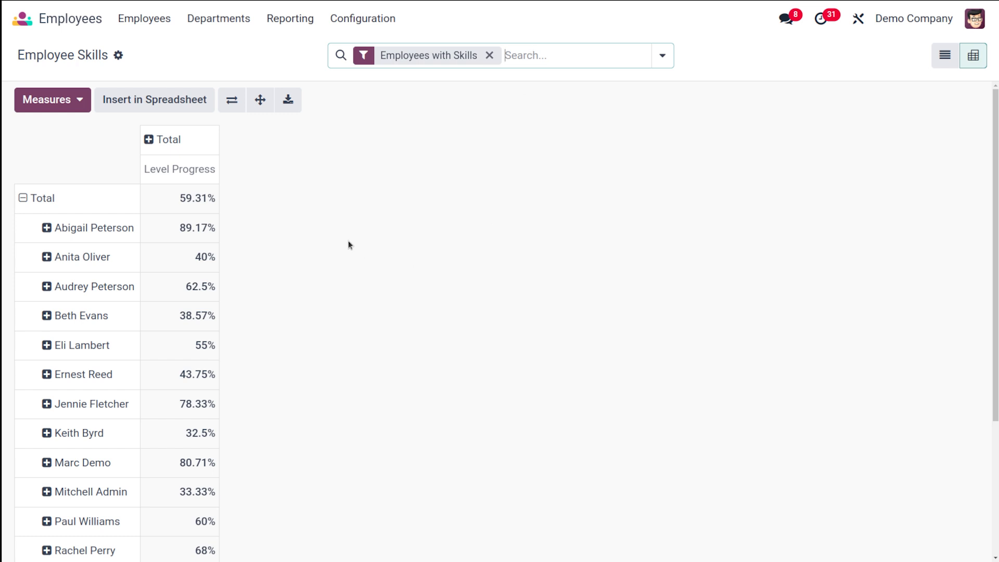
click(490, 55)
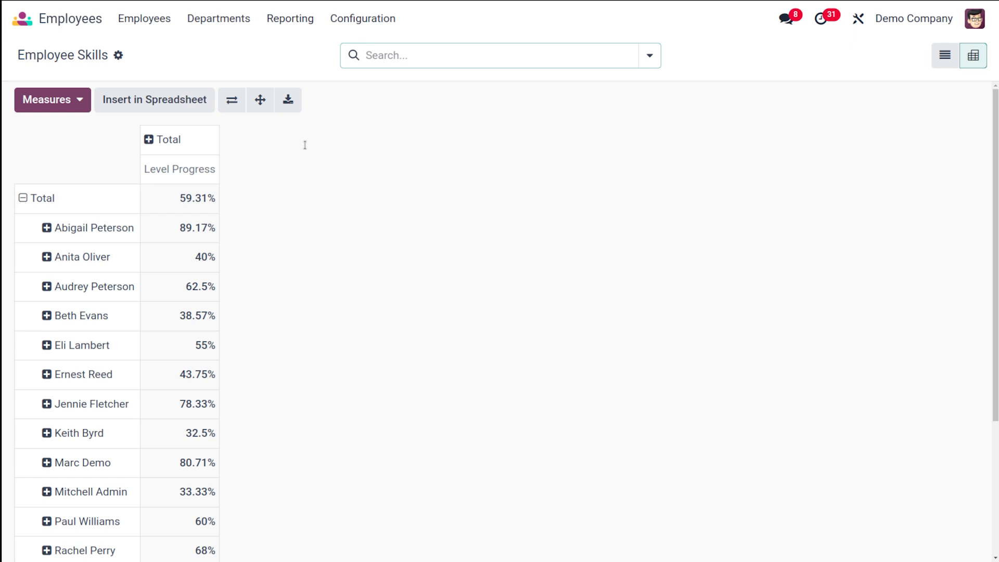
click(235, 100)
click(235, 97)
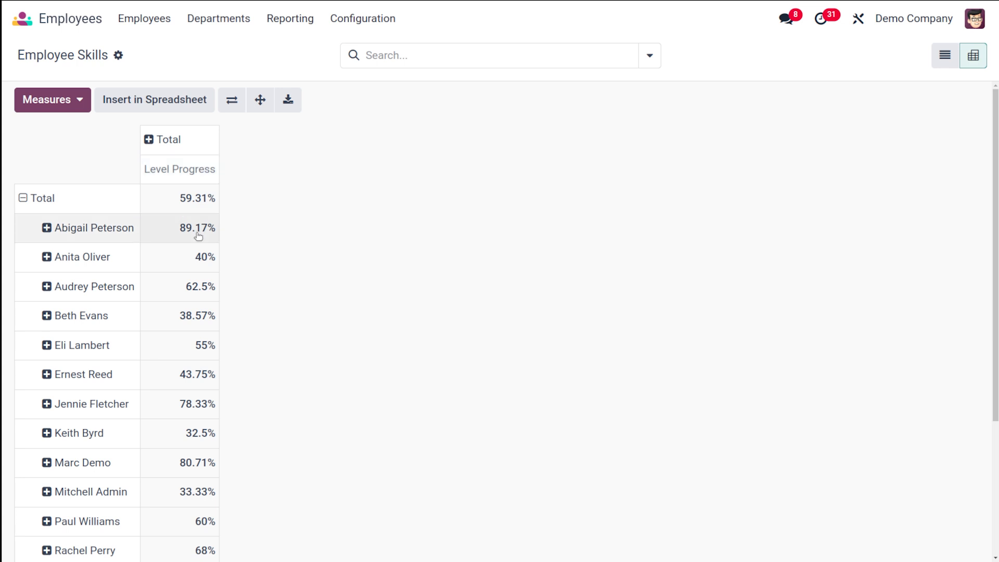
Step: Add the Count measure beside Level Progress in the skills pivot table and look over the rows
click(58, 108)
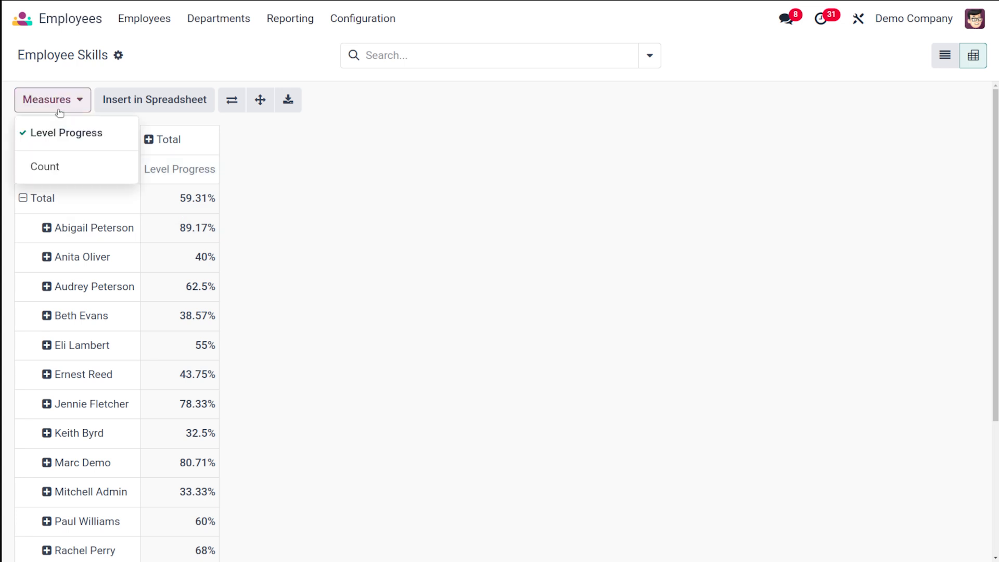
click(79, 167)
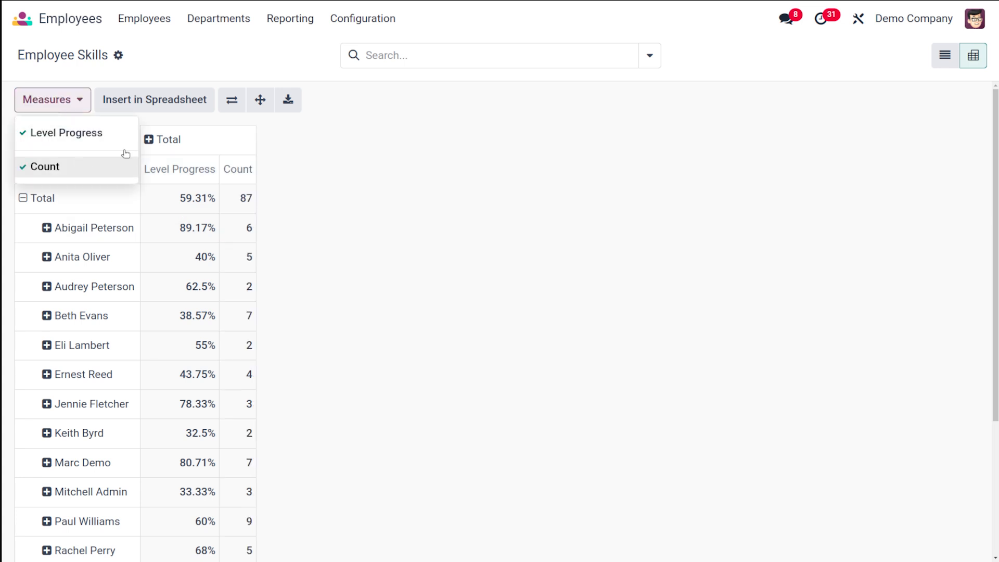
click(277, 159)
scroll(208, 318, down, 4)
scroll(209, 317, up, 4)
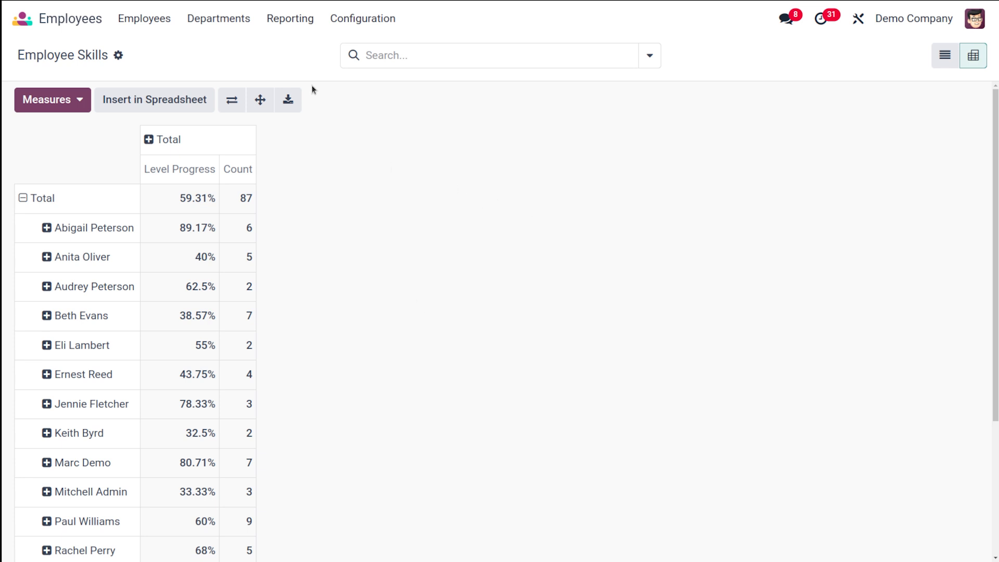
Step: Switch the Employee Skills report back to the list view and review the ungrouped skill entries
click(273, 21)
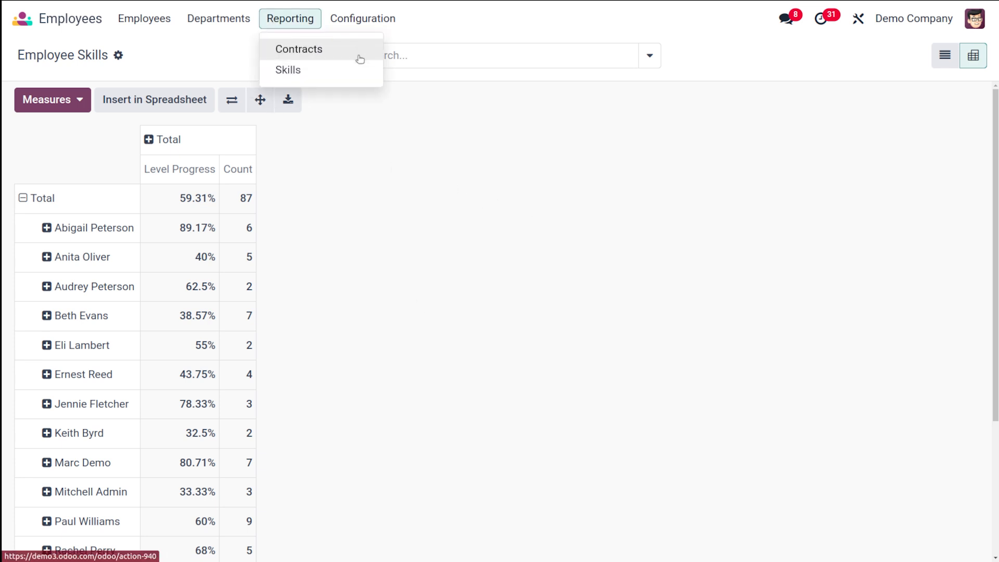
click(543, 219)
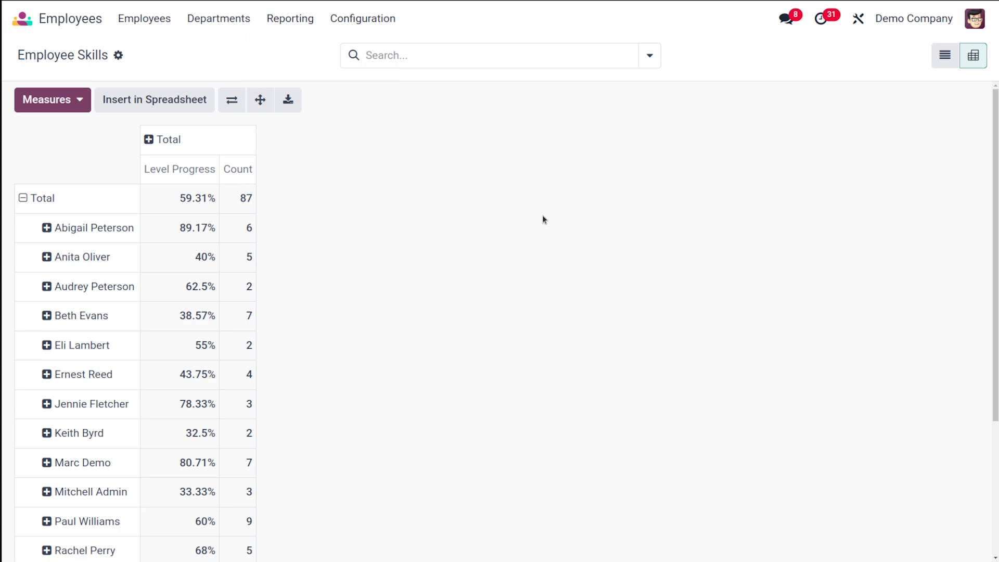
click(946, 56)
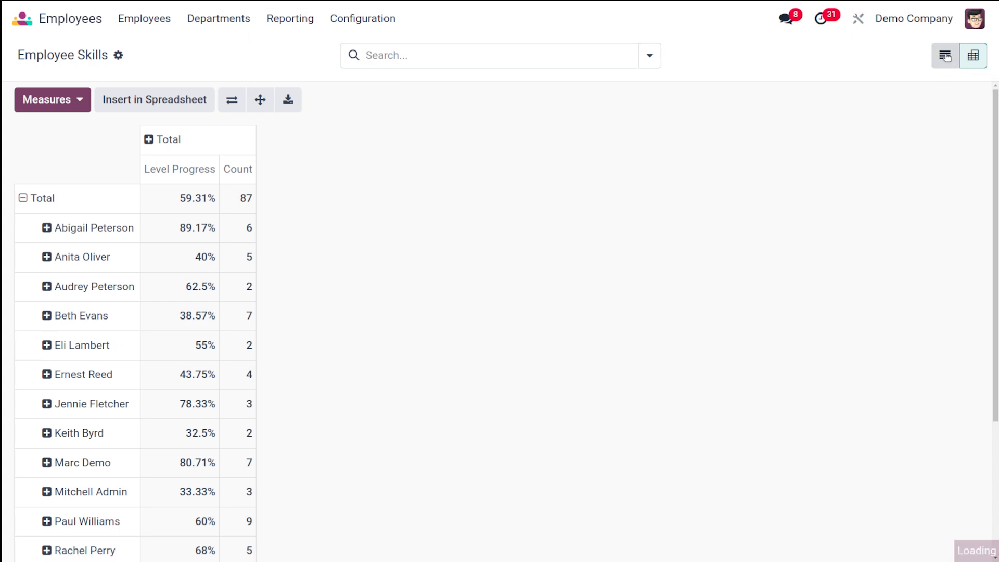
scroll(621, 229, down, 15)
scroll(621, 230, up, 15)
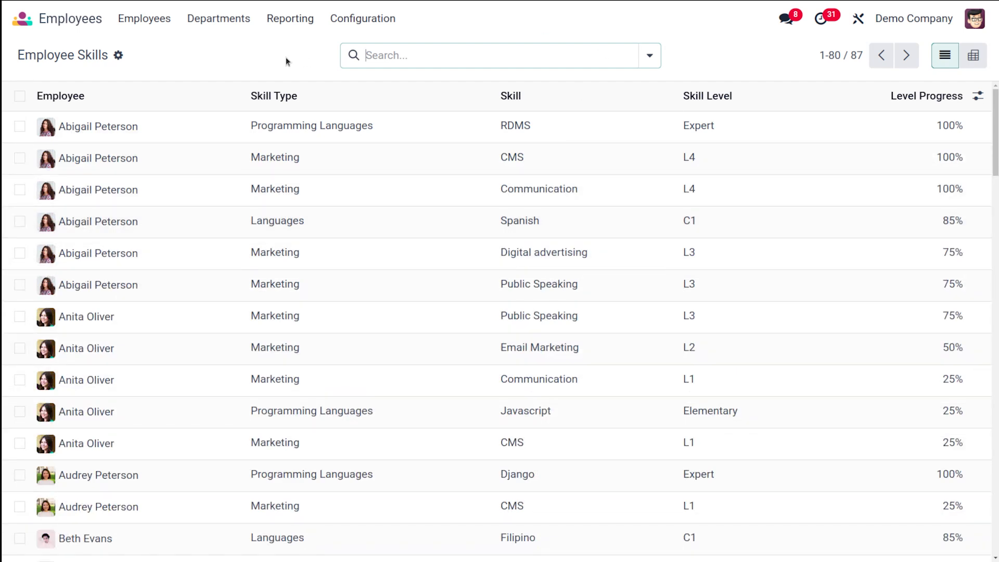
click(268, 24)
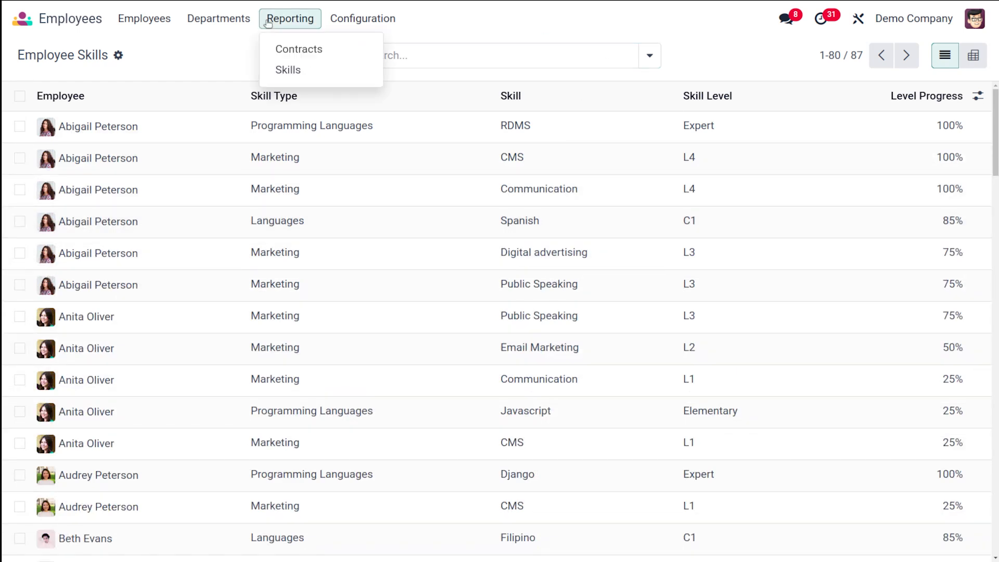
click(208, 41)
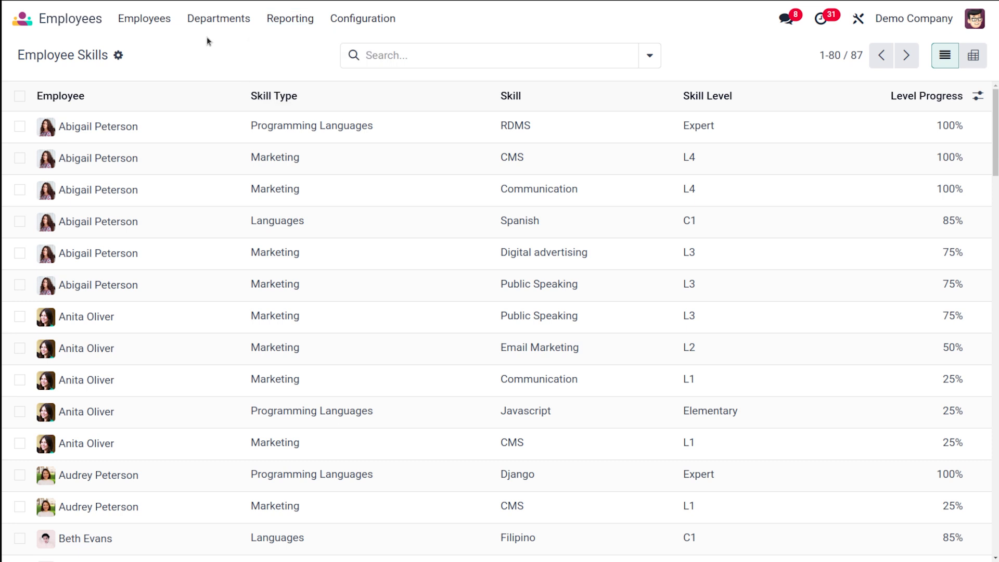